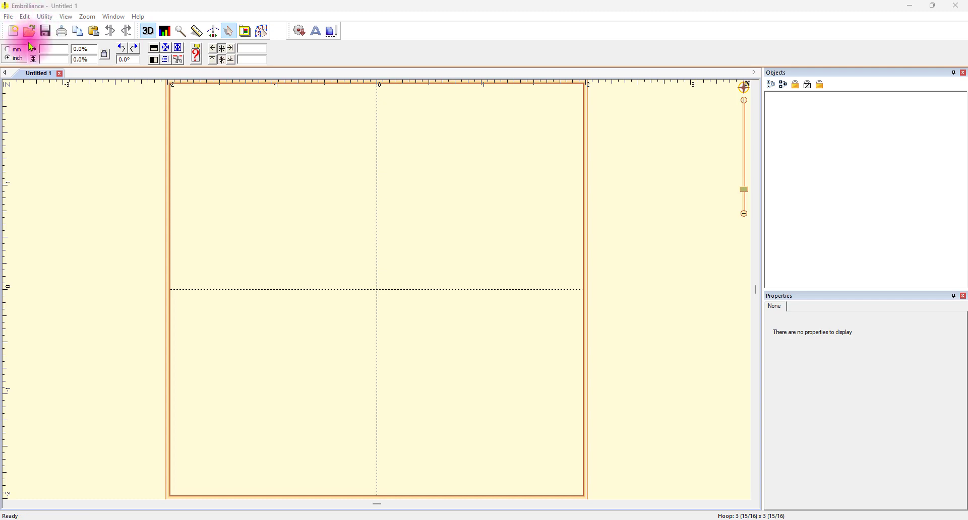
- Show the Bee Kind Key Fob folder's files with their details and open the PES version of OhMyCrafty Bee Kind KEy Fob 4x4
click(30, 34)
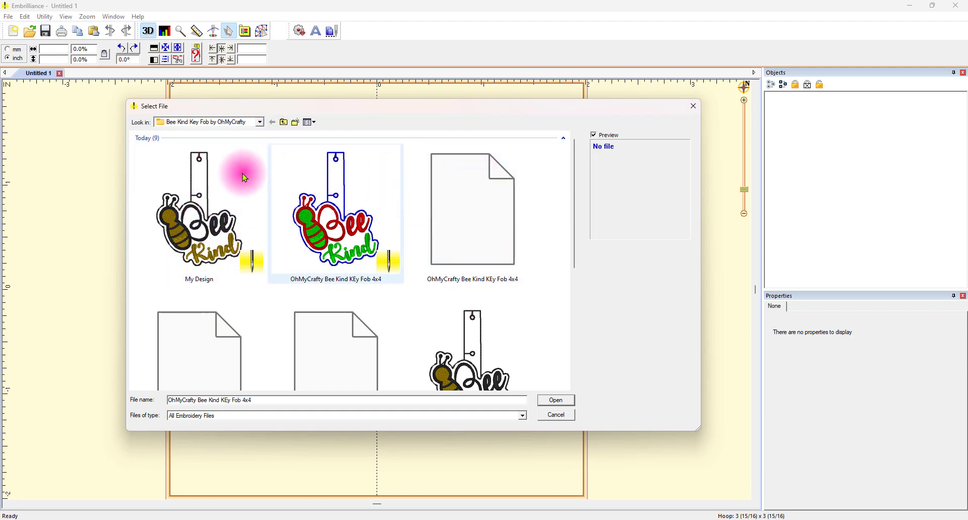
scroll(575, 211, down, 5)
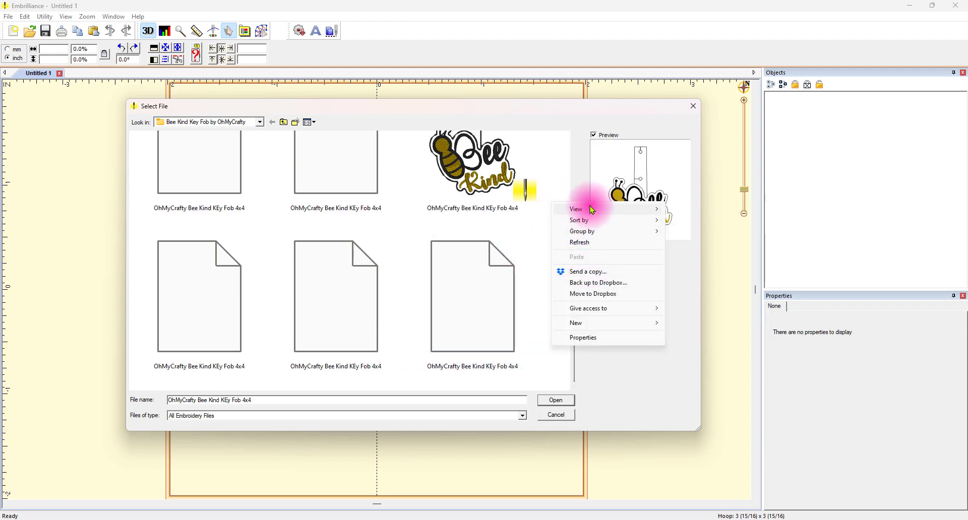
mouse_move(601, 209)
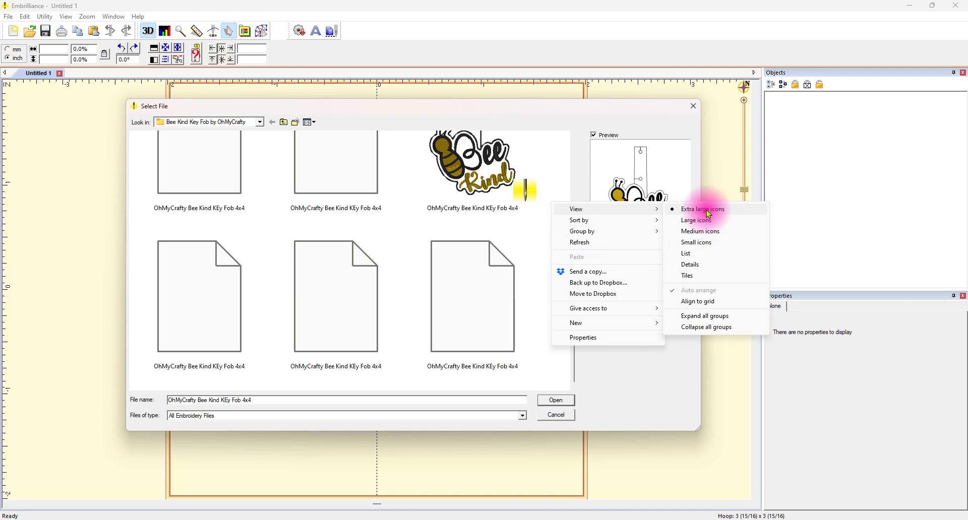
click(690, 253)
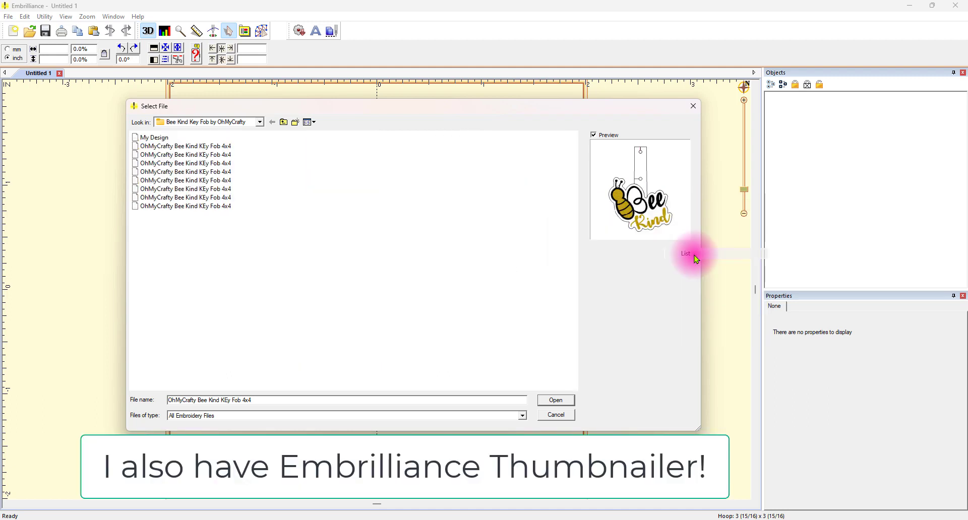
right_click(462, 207)
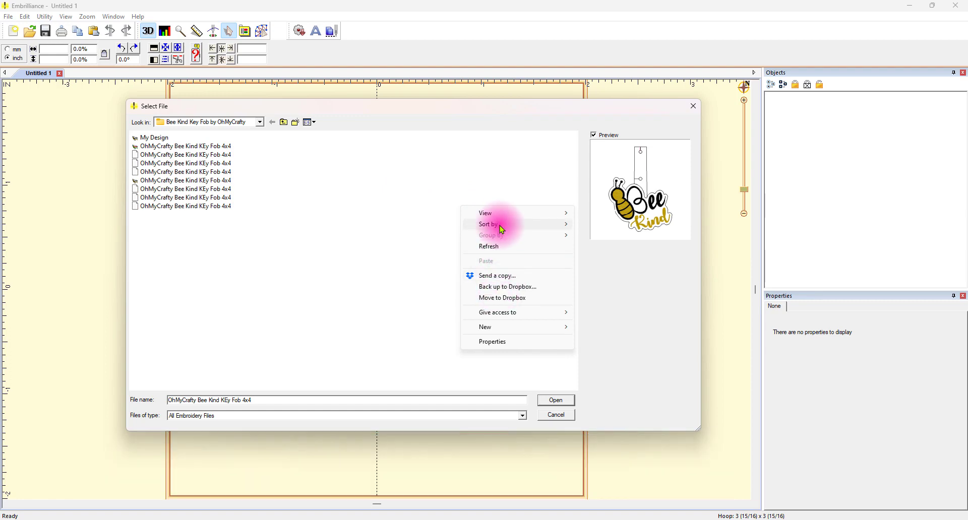
mouse_move(522, 214)
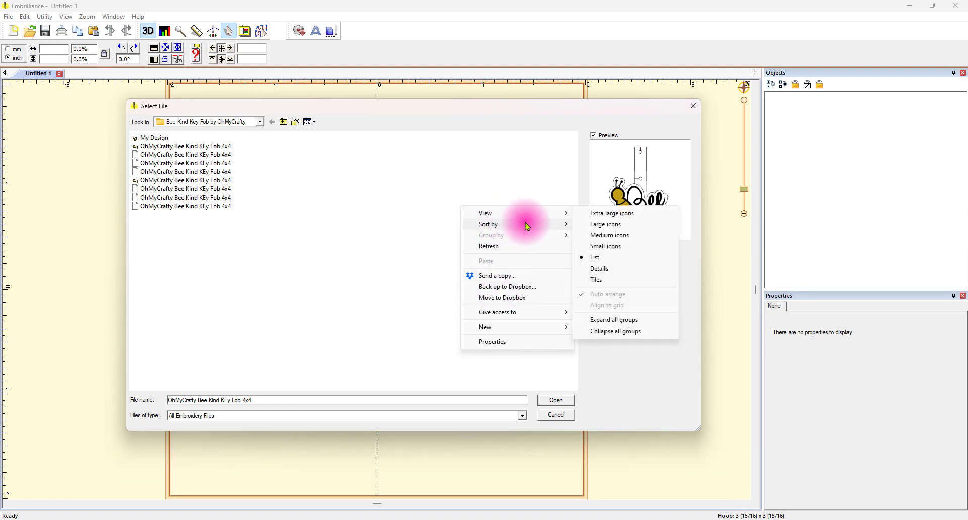
click(601, 269)
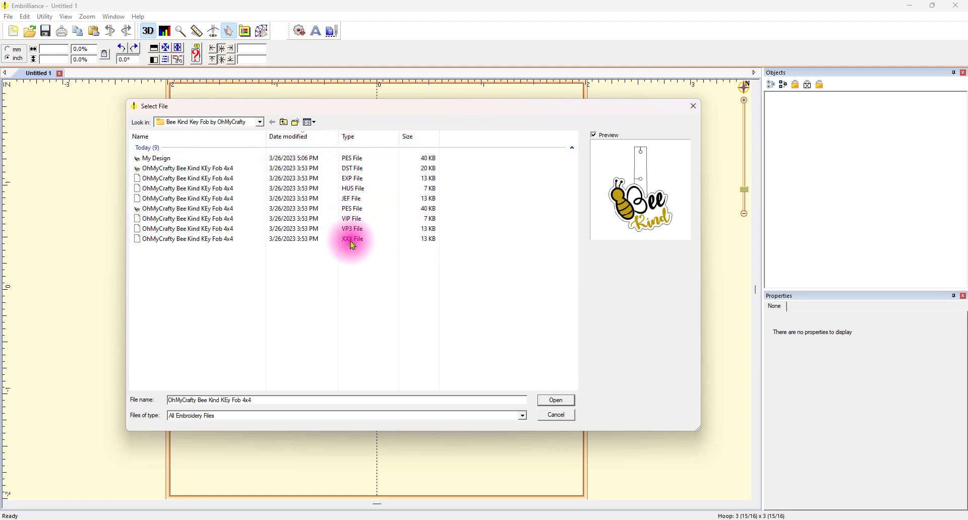
double_click(355, 211)
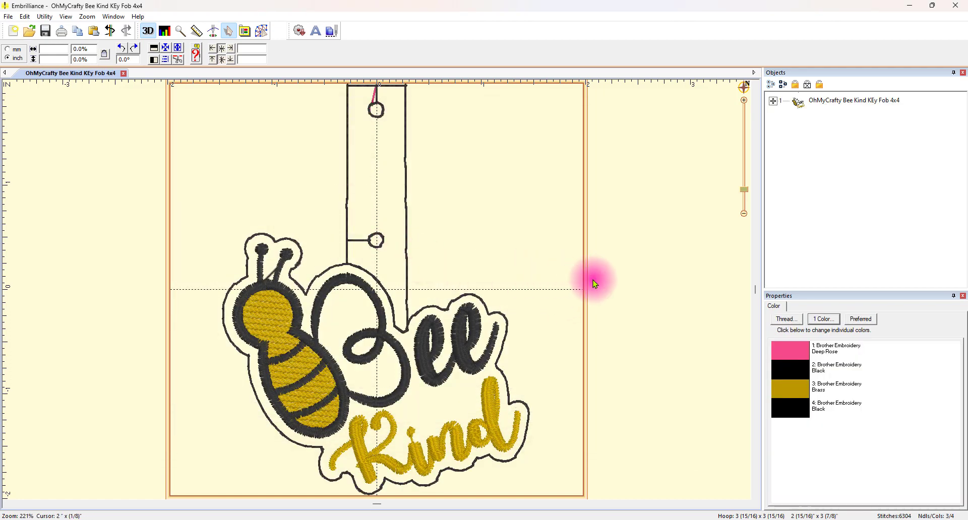
- Expand the design into its colour objects and run the stitch simulator from the first stitch through all four colours
click(774, 102)
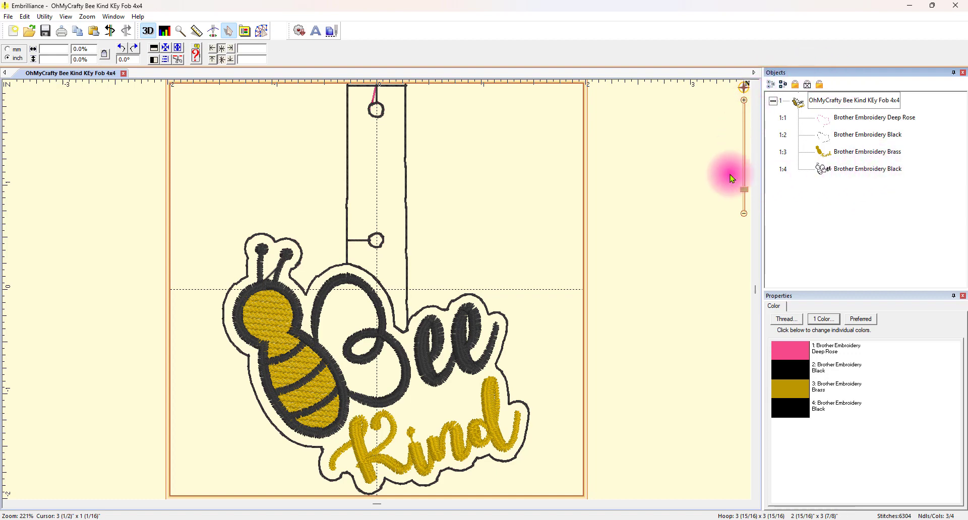
click(215, 32)
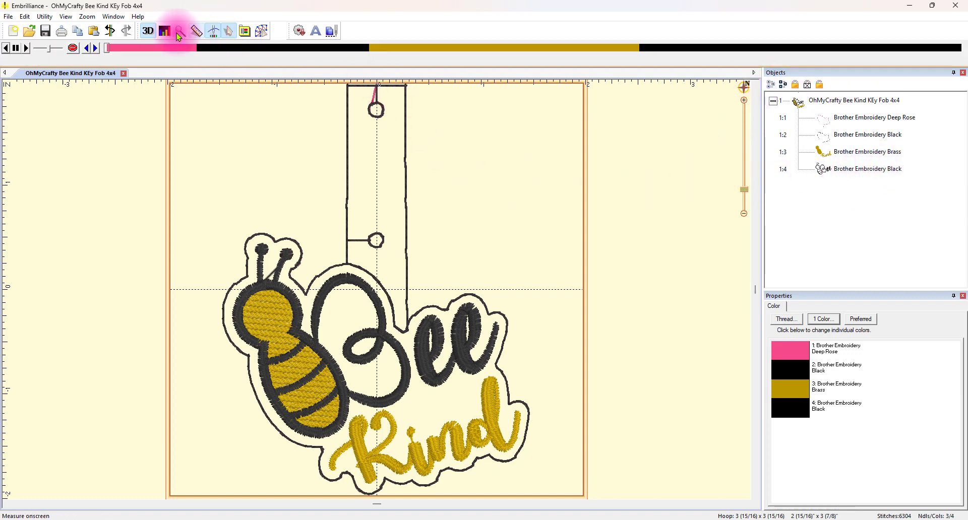
drag(110, 52, 184, 59)
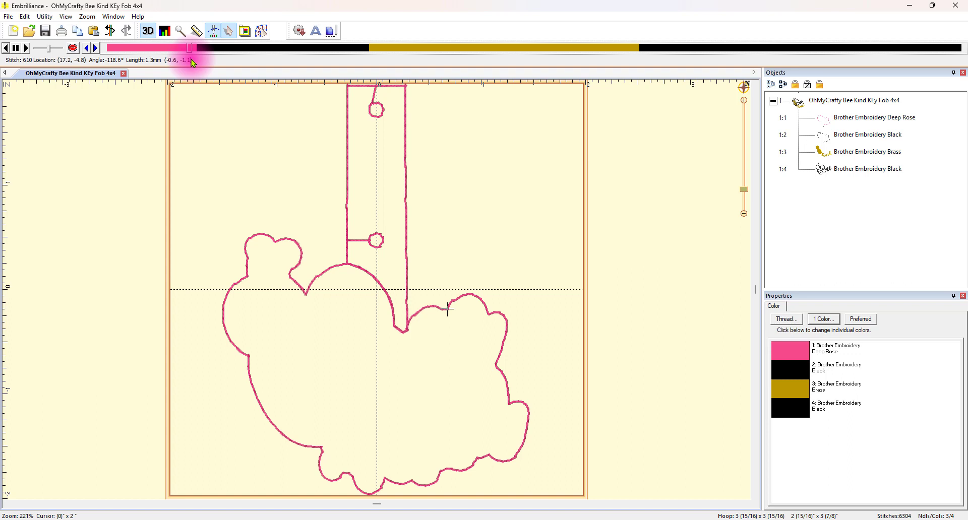
drag(193, 63, 342, 64)
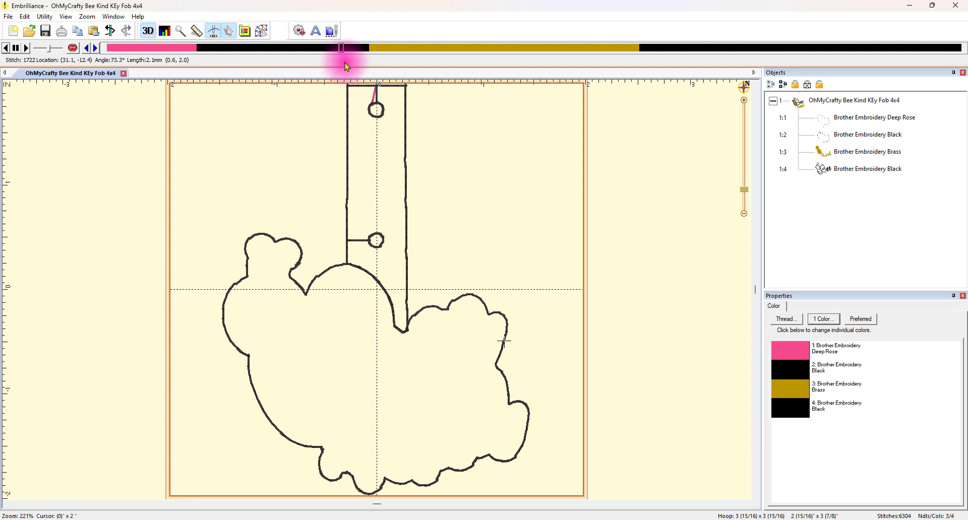
drag(347, 66, 951, 45)
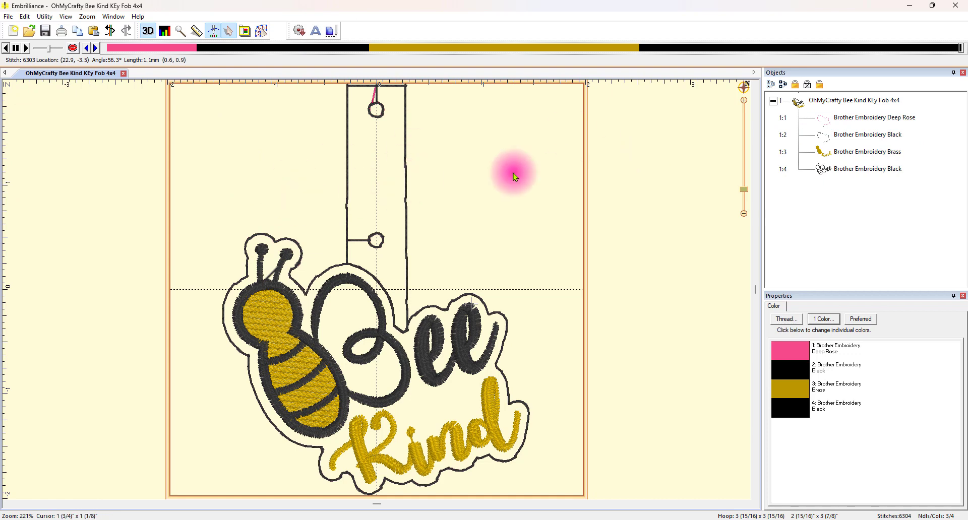
- Rewind the stitch simulator and replay the Deep Rose outline and the first Black outline
click(109, 49)
click(109, 49)
click(109, 49)
click(109, 49)
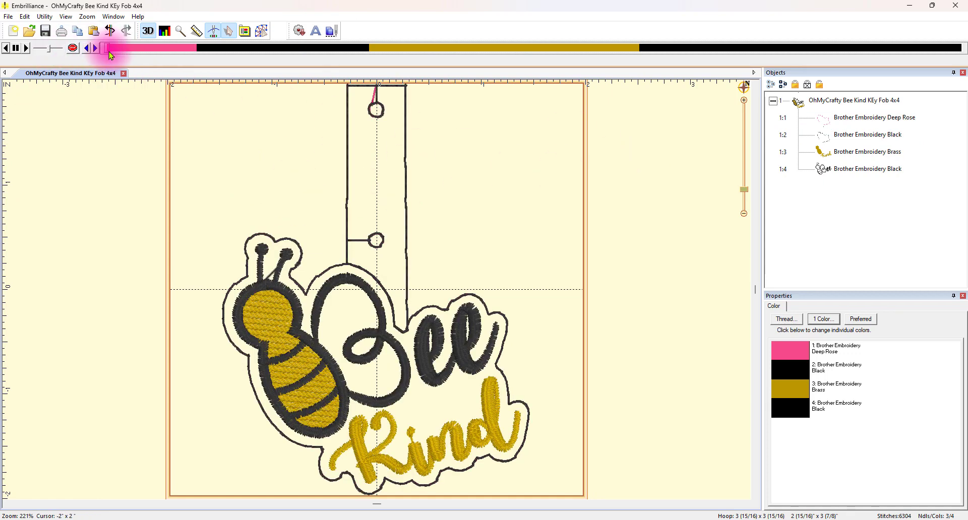
drag(110, 53, 183, 68)
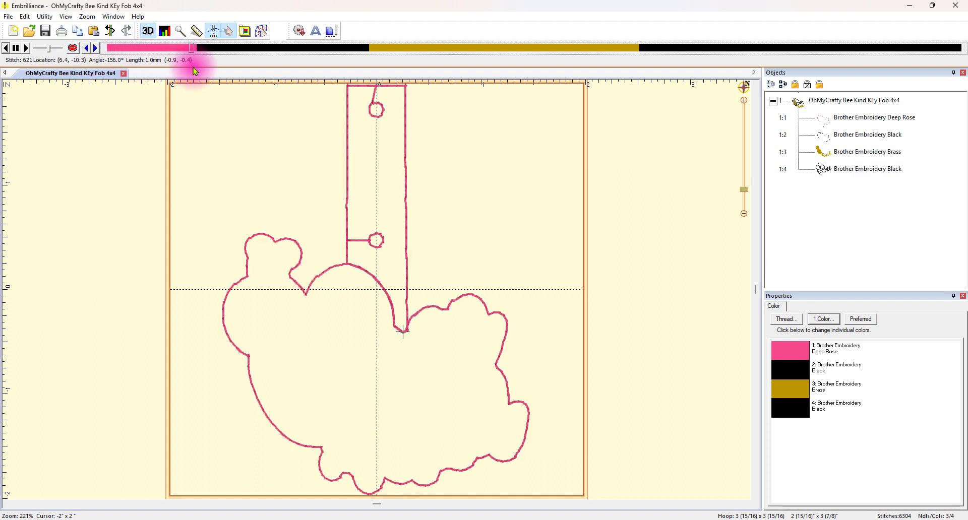
drag(201, 75, 363, 75)
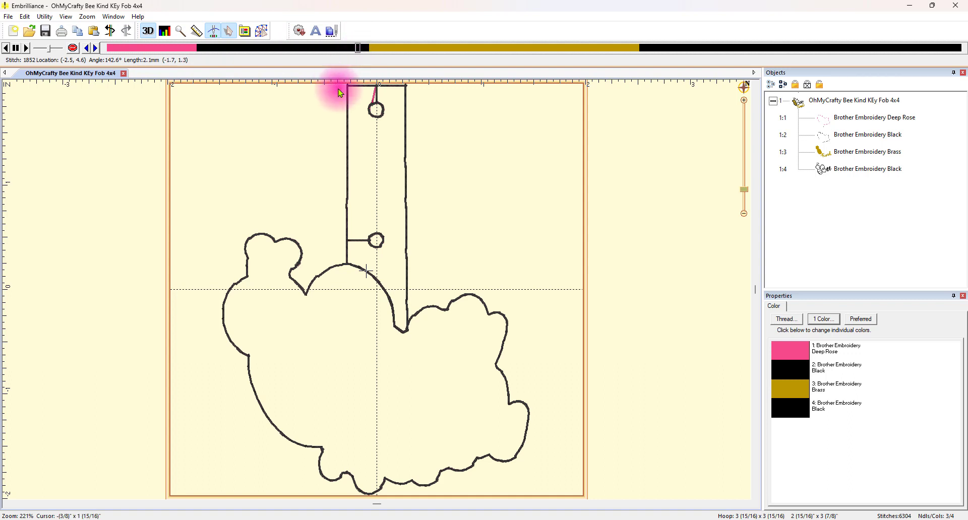
- Return the simulator to the start of the first Black outline, play its stitching through again and pause it
click(209, 48)
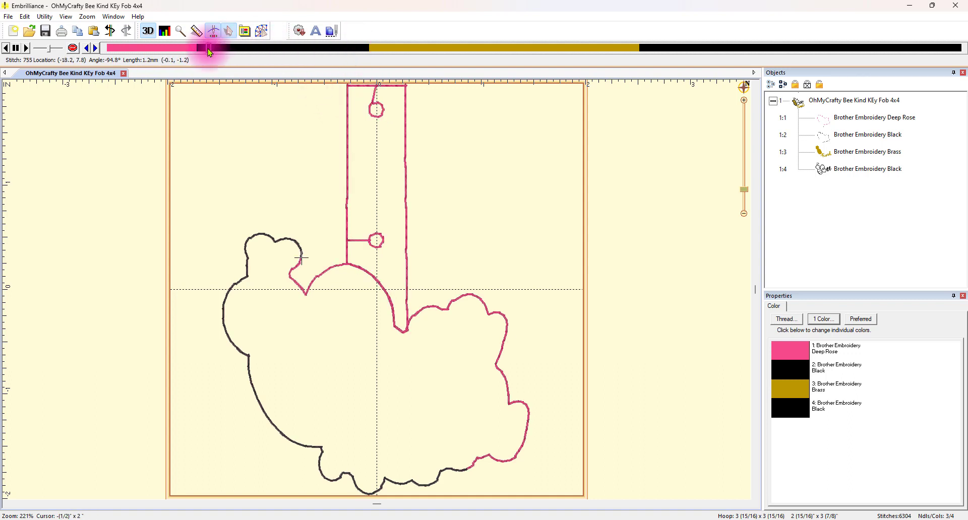
drag(208, 49, 205, 49)
click(25, 49)
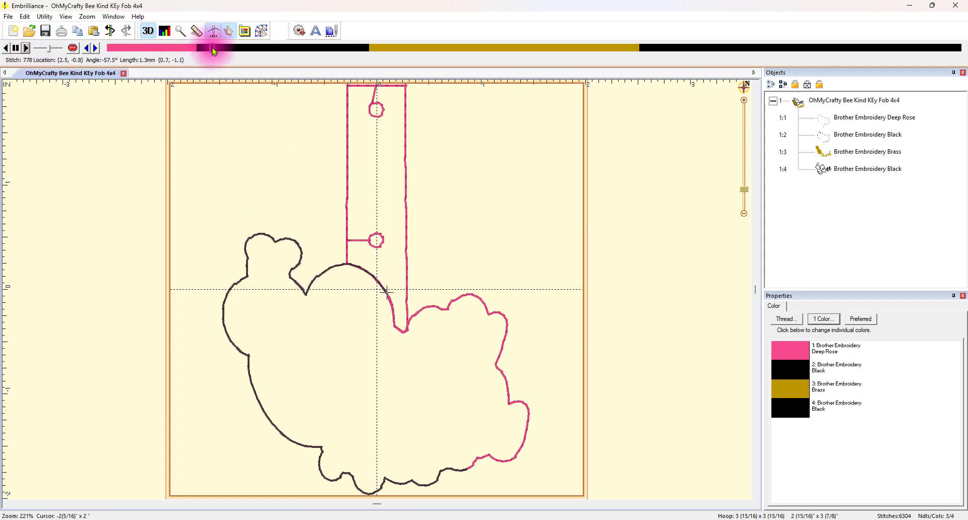
drag(214, 50, 329, 65)
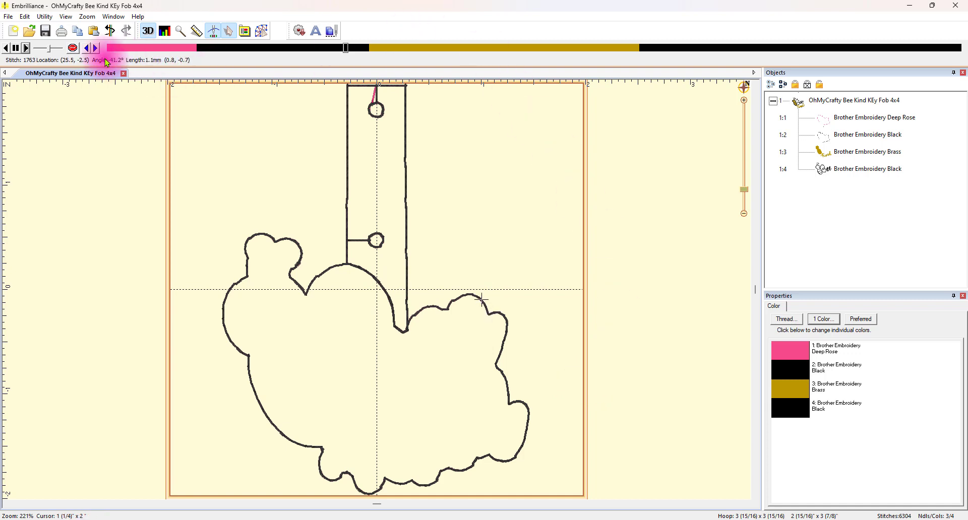
click(16, 49)
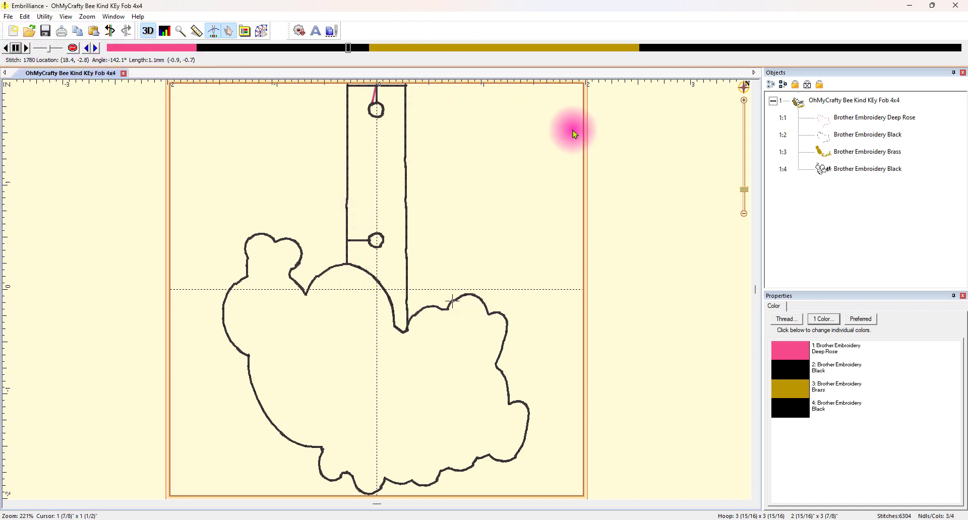
- Copy the first Black outline, paste it as a separate object at the end of the design and simulate the stitch order
click(861, 141)
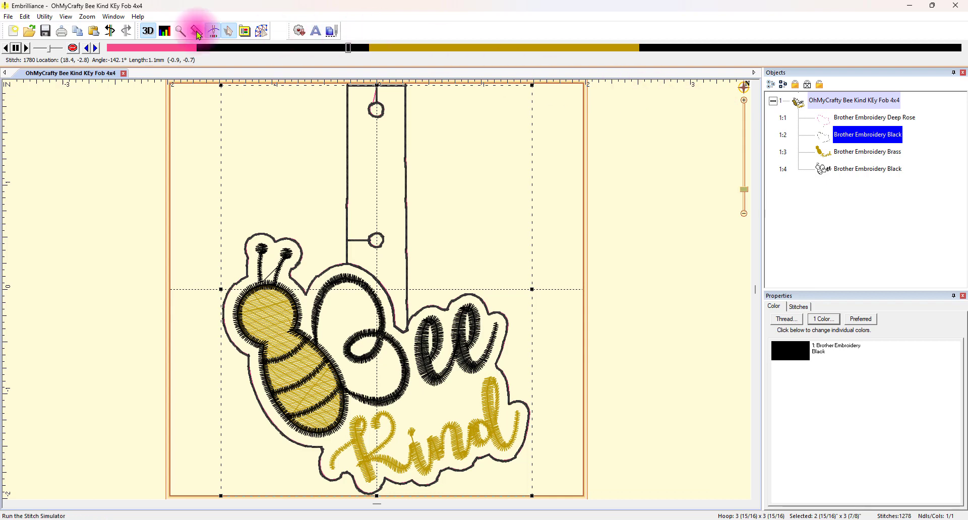
click(94, 31)
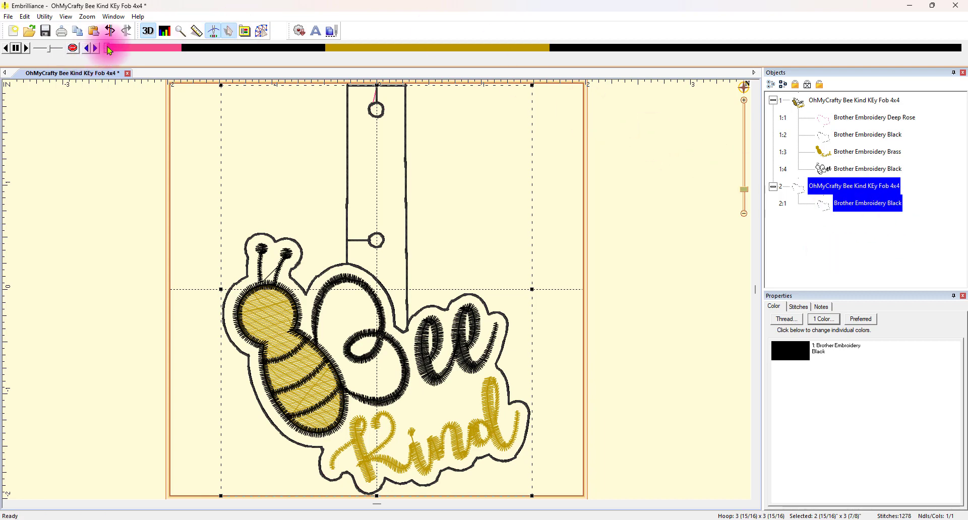
drag(108, 50, 833, 49)
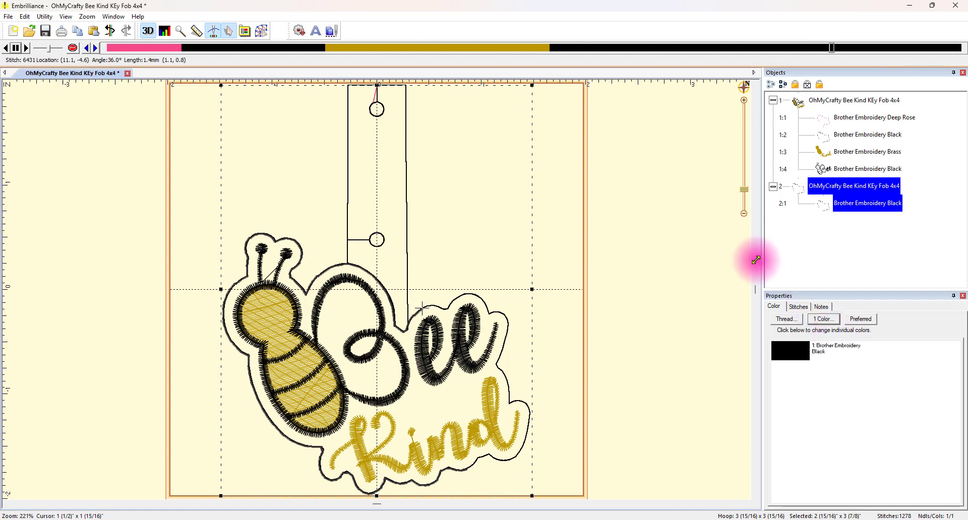
click(886, 255)
click(822, 186)
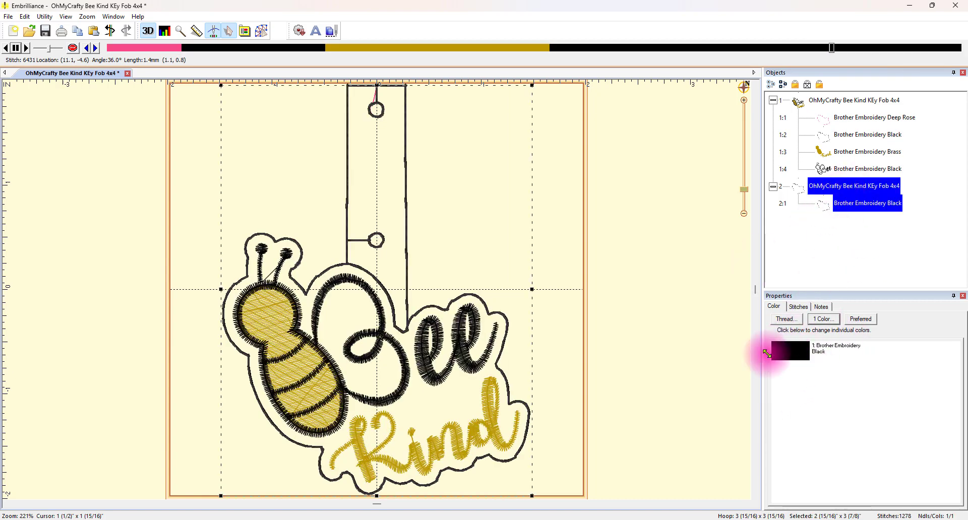
click(788, 349)
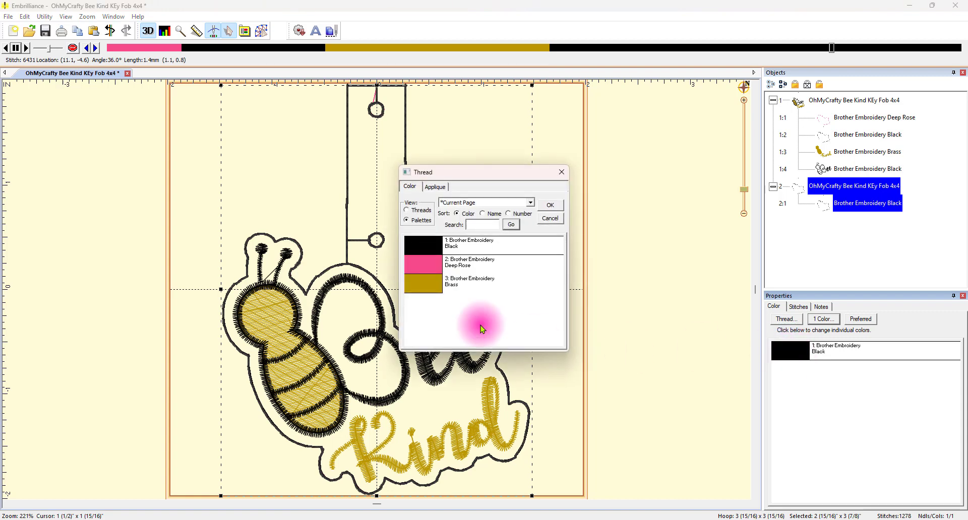
click(425, 268)
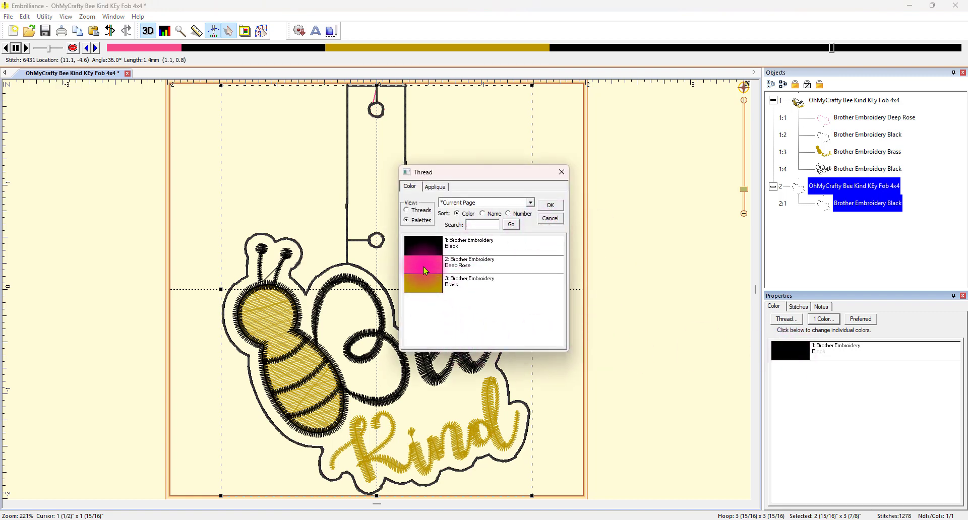
click(563, 175)
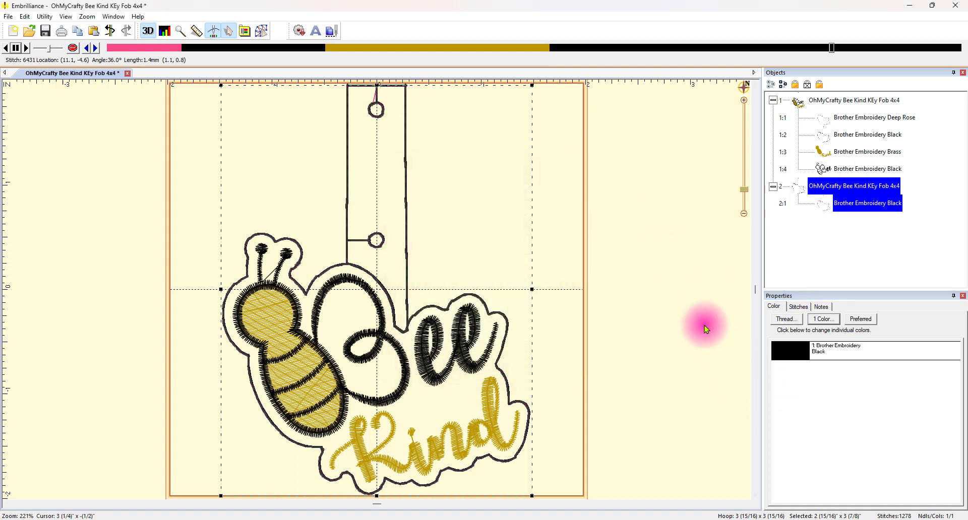
click(796, 259)
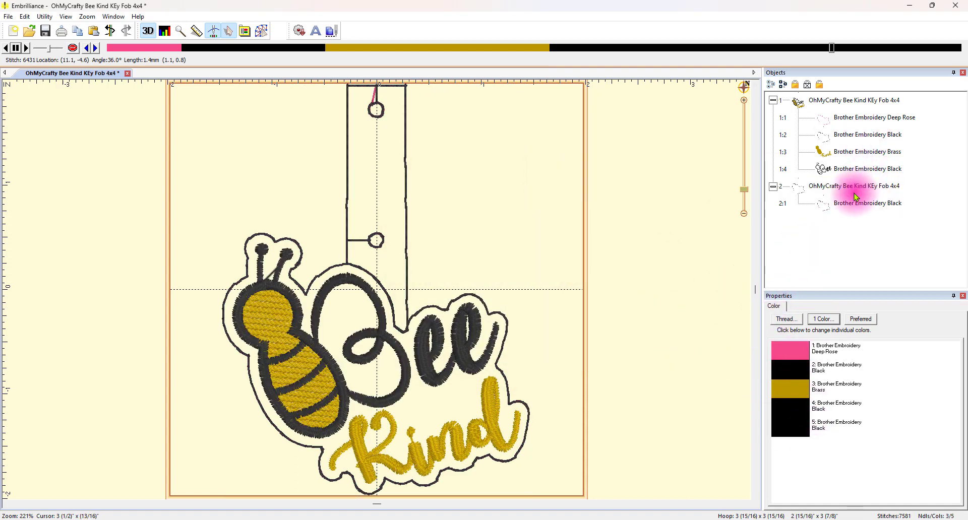
- Change the pasted outline's thread colour to Brother Embroidery Deep Rose
click(837, 202)
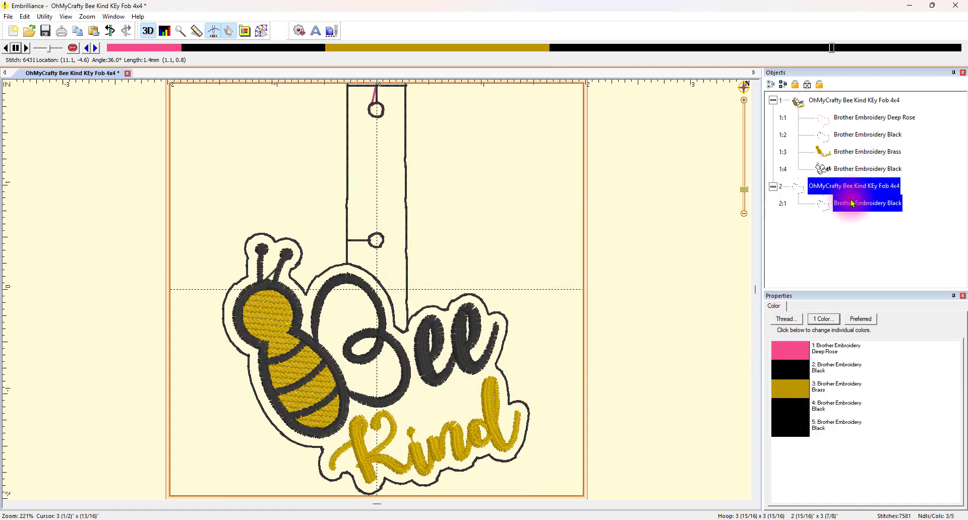
click(791, 355)
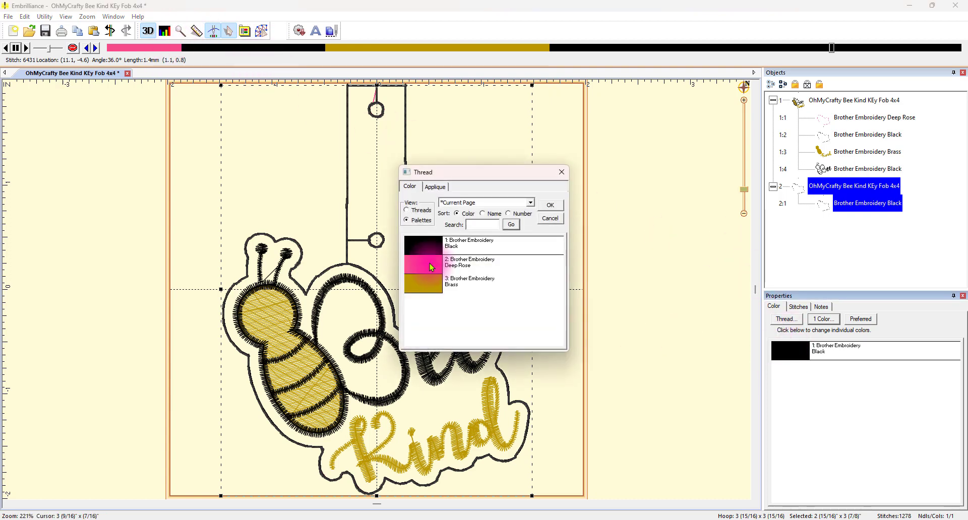
click(457, 264)
click(553, 205)
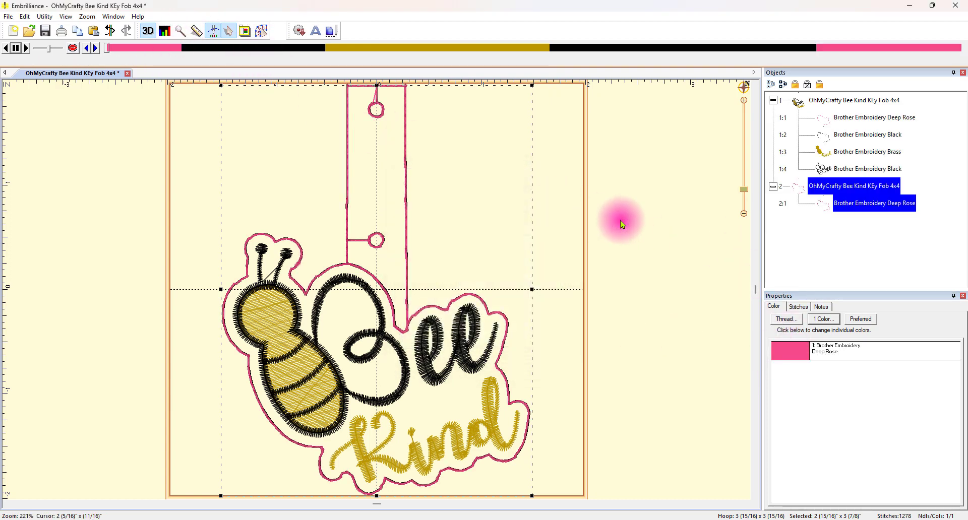
- Deselect the outline and run the stitch simulator through all five colours to the end of the recoloured outline
click(623, 218)
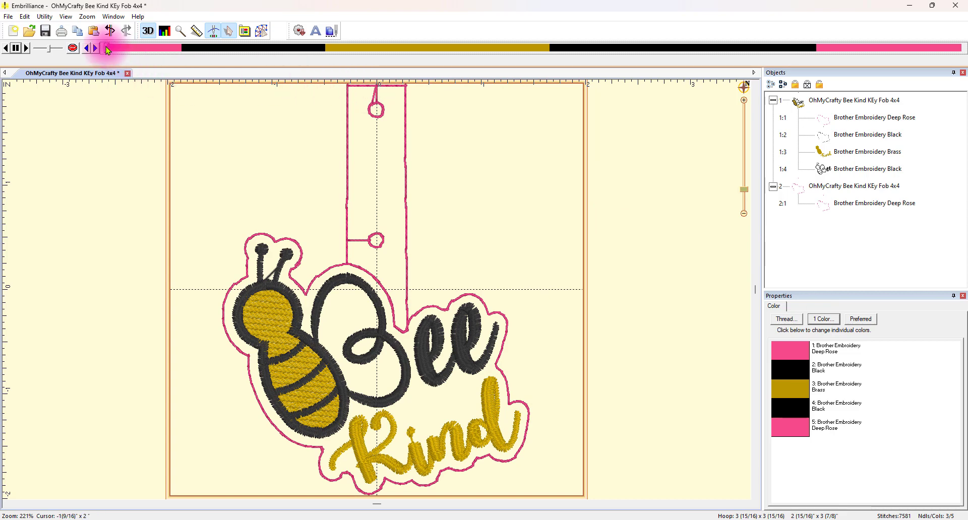
mouse_move(107, 48)
mouse_down()
mouse_move(225, 60)
mouse_move(459, 58)
mouse_move(816, 86)
mouse_up()
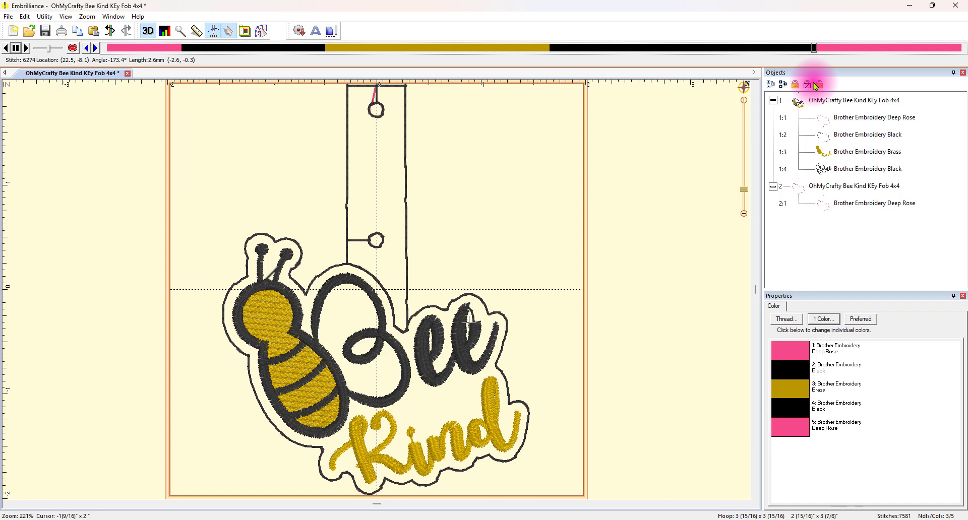
drag(815, 87, 958, 95)
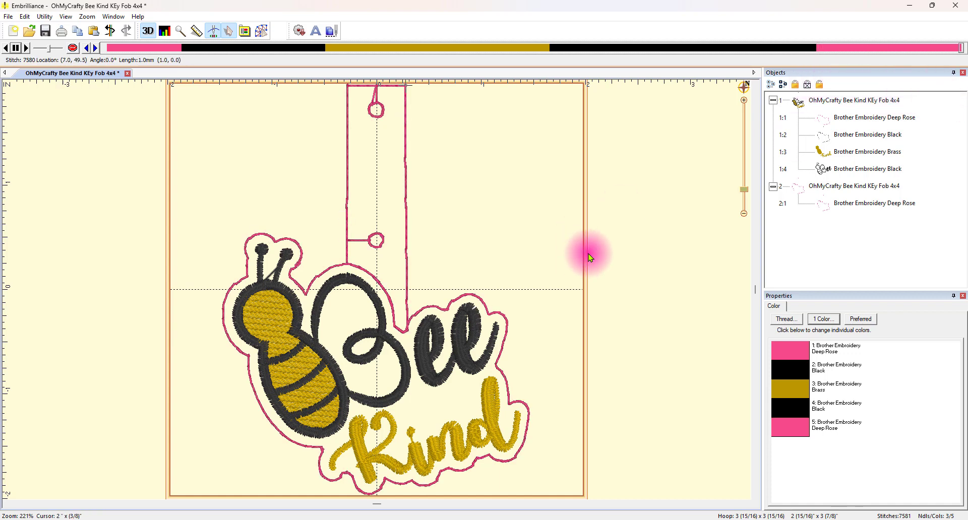